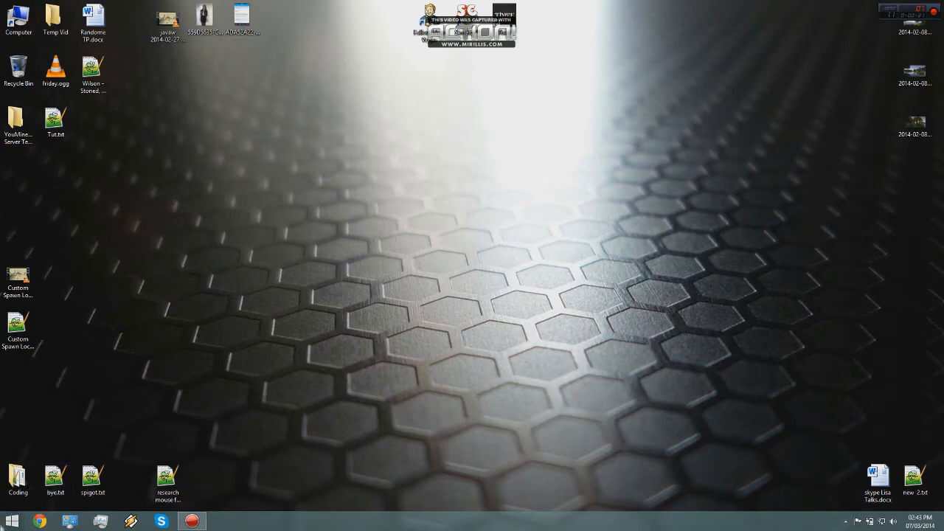
- Open server.properties from the New Snappy Redstone folder inside the Minecraft Servers folder
left_click(12, 521)
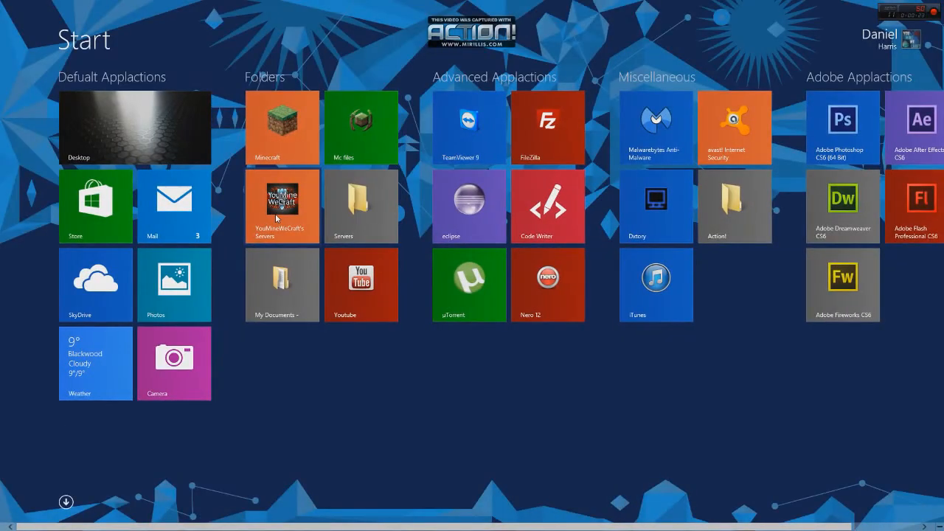
left_click(360, 210)
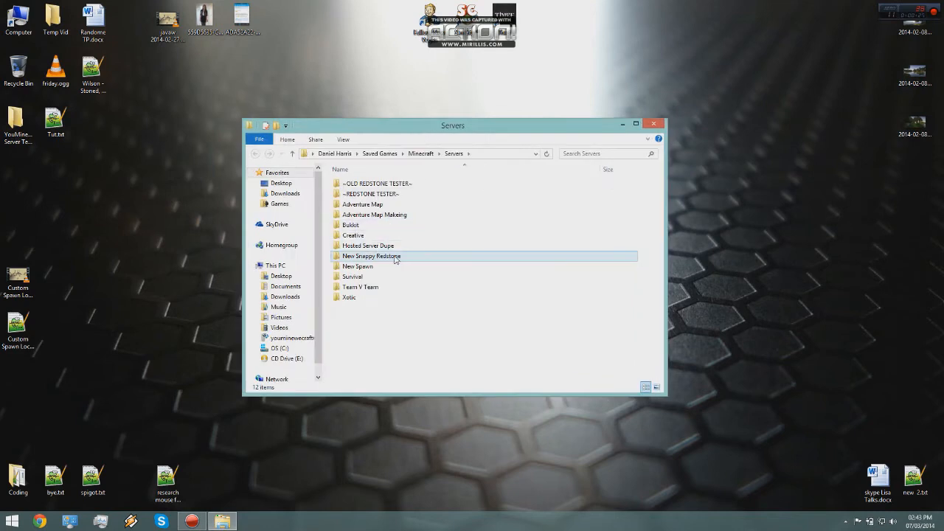
double_click(387, 255)
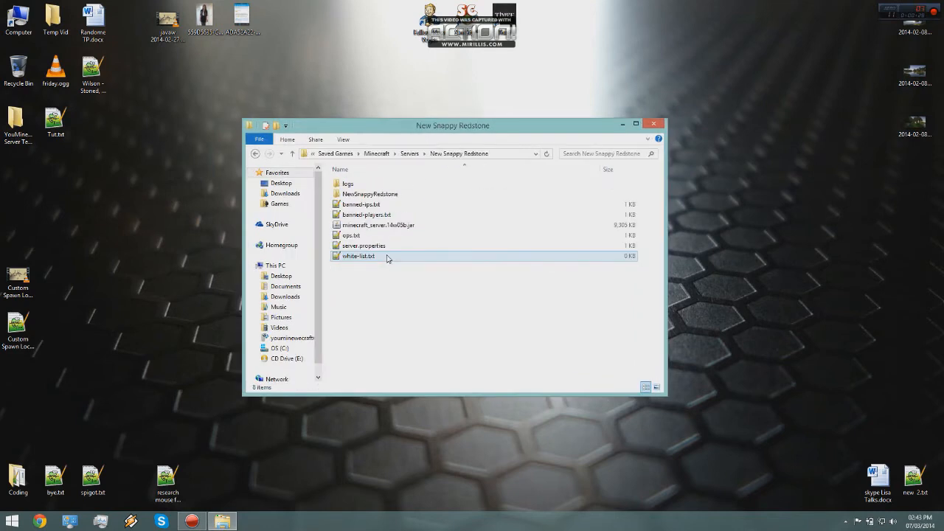
double_click(385, 245)
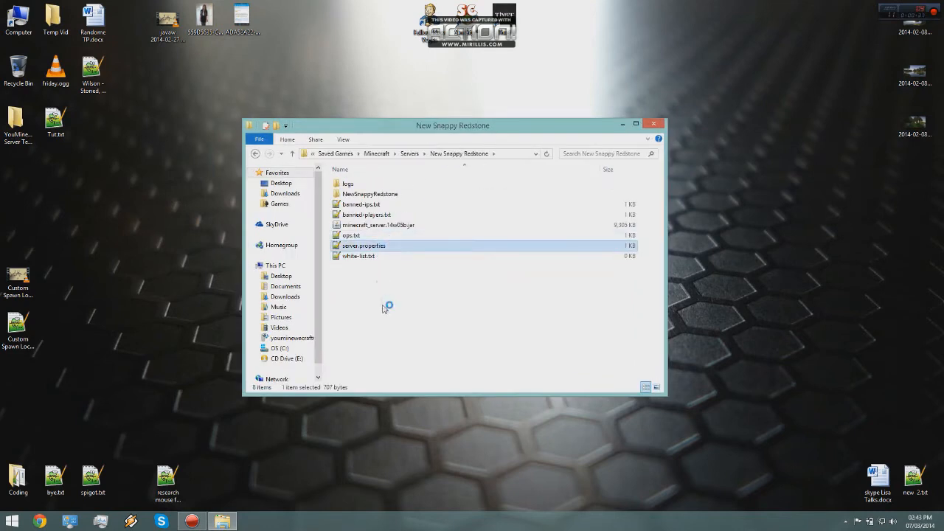
left_click(489, 289)
- Select the server-ip value in server.properties and enlarge the editor window to show more of the settings
left_click_drag(557, 272, 480, 111)
scroll(482, 217, "down", 2)
left_click_drag(390, 225, 343, 225)
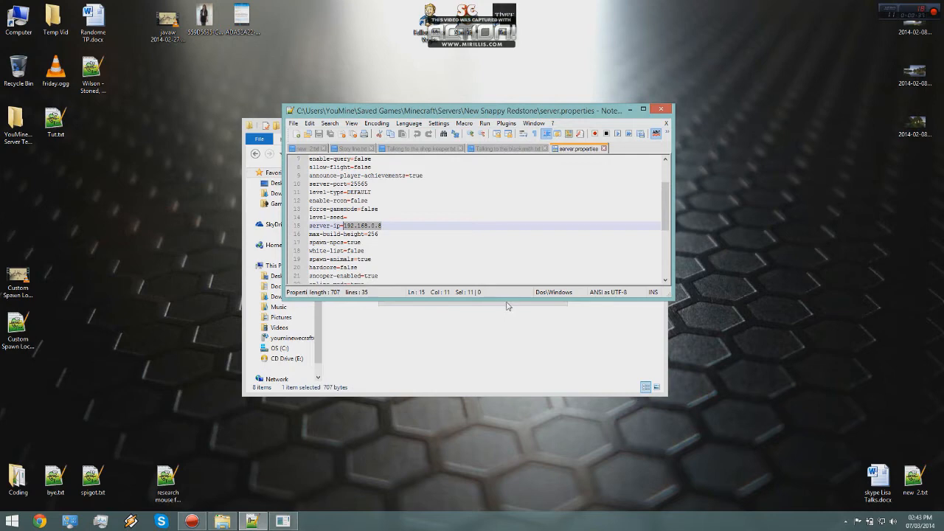
left_click_drag(509, 297, 540, 440)
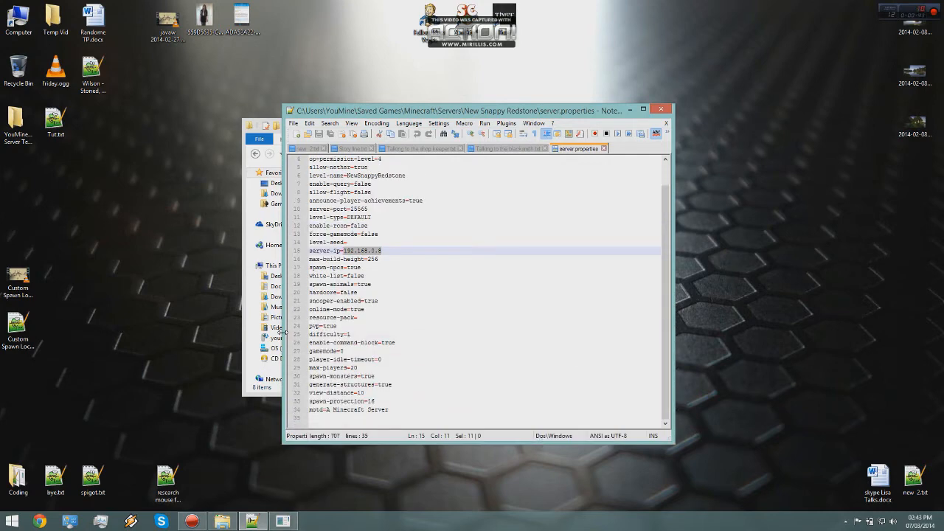
- Show how to find Run through the system search, and launch cmd from the Run dialog
key("super+r")
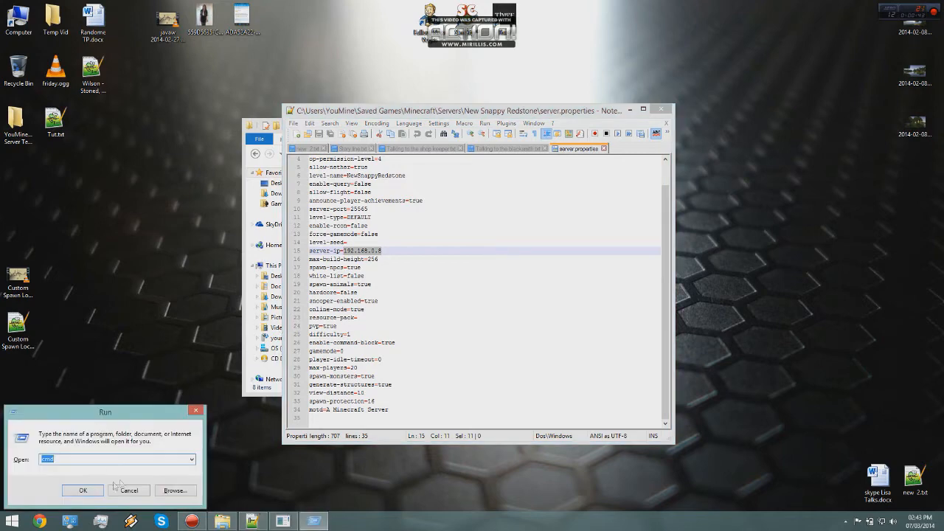
key("super+c")
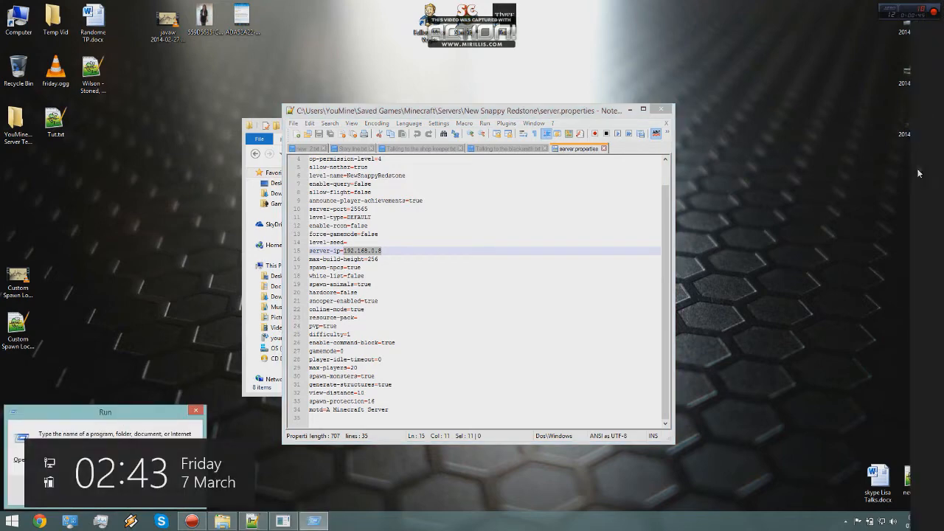
left_click(921, 94)
type("run")
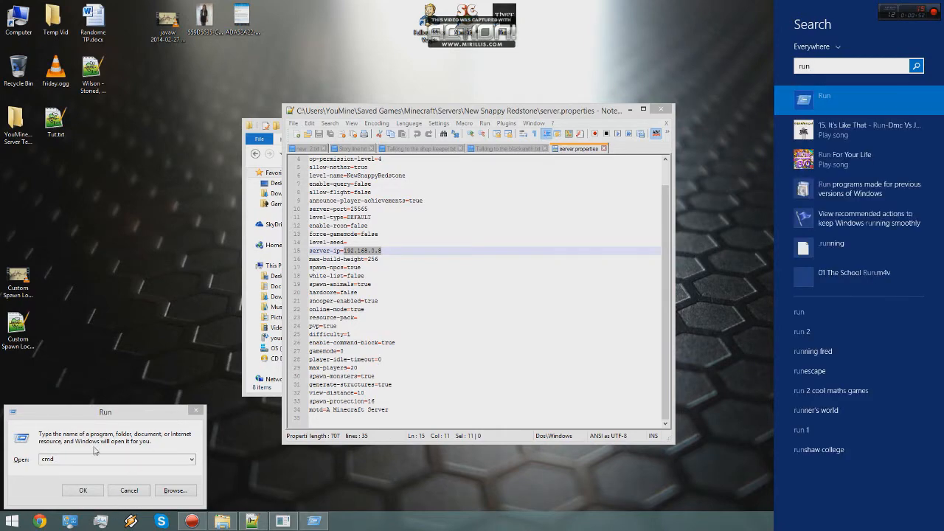
left_click(98, 452)
left_click(94, 496)
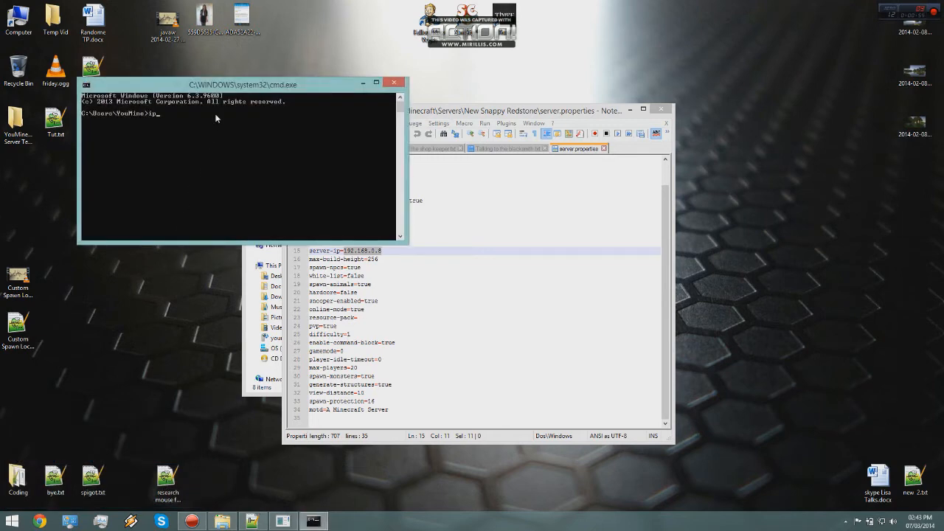
- Run ipconfig in the Command Prompt and view the Ethernet adapter's addresses
type("ipconfig")
key("Return")
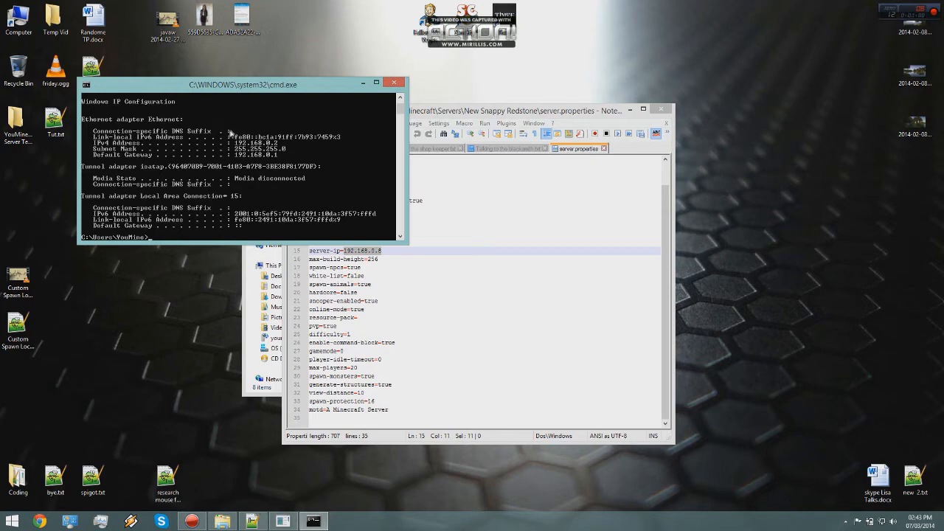
scroll(230, 130, "up", 1)
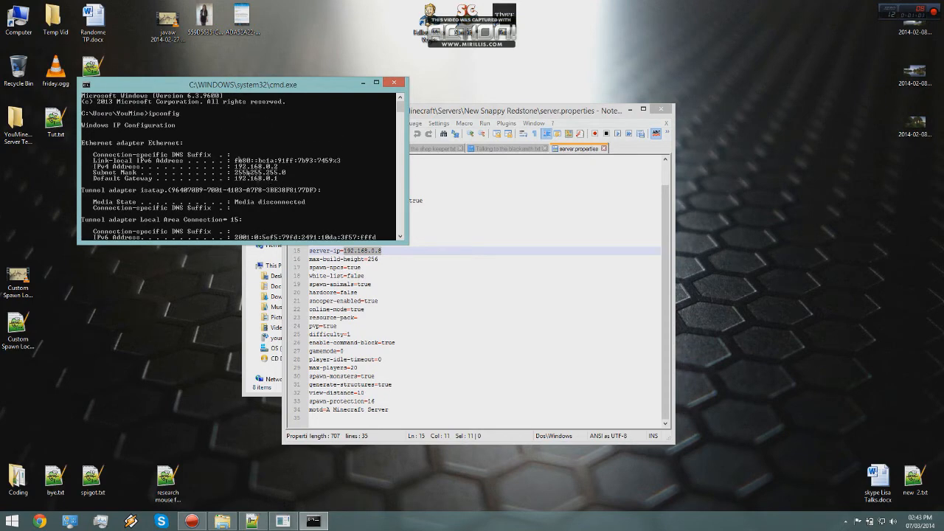
- Place the Command Prompt and the editor side by side, set server-ip to 192.168.0.2 and save server.properties
left_click_drag(287, 88, 241, 83)
left_click_drag(516, 110, 586, 90)
key("ctrl+v")
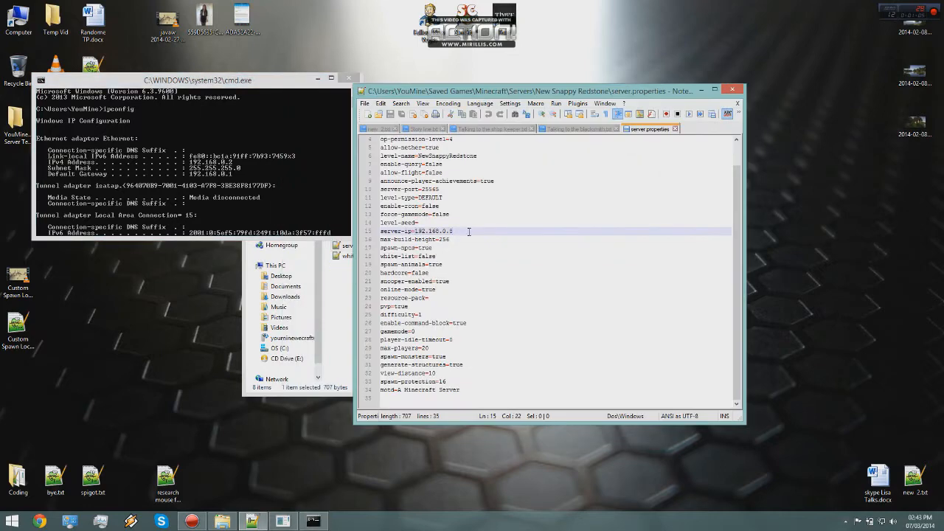
key("ctrl+s")
- Open the Network and Sharing Center and go to its adapter settings
right_click(884, 521)
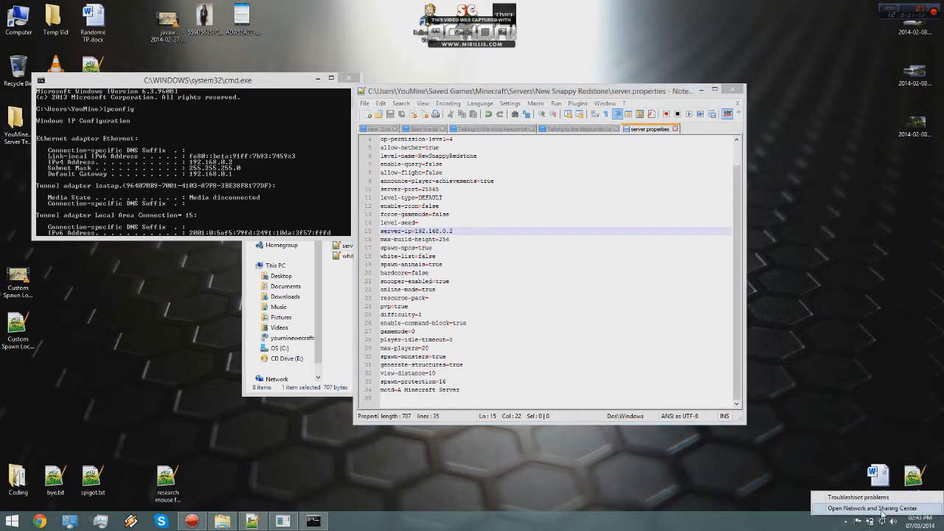
left_click(882, 510)
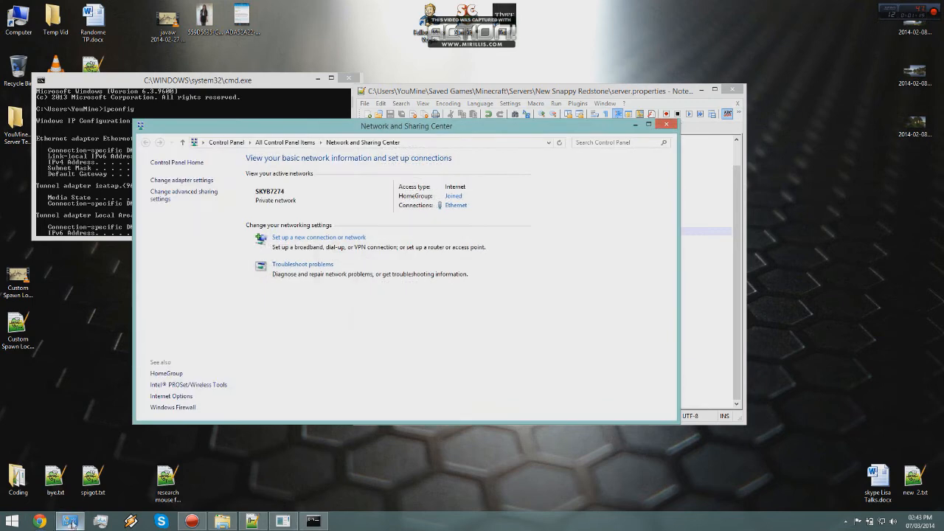
left_click(286, 143)
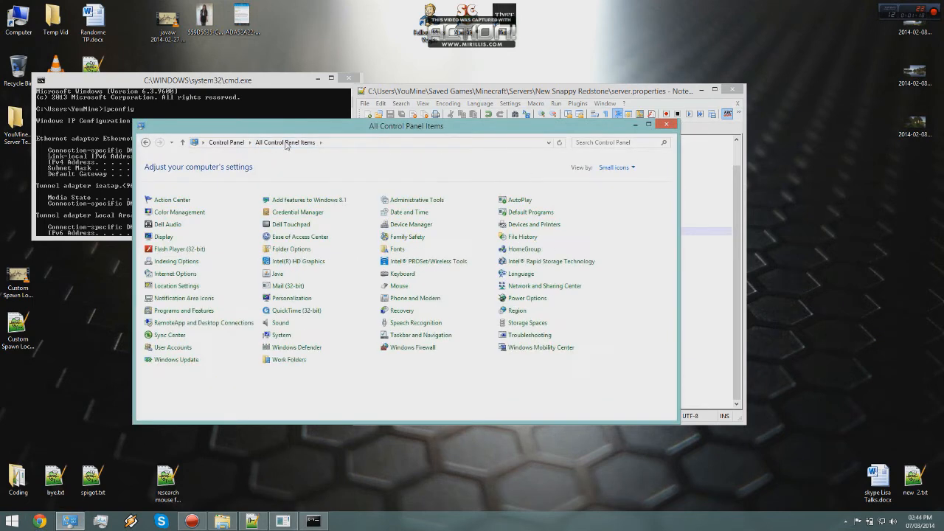
left_click(548, 288)
left_click_drag(385, 127, 488, 127)
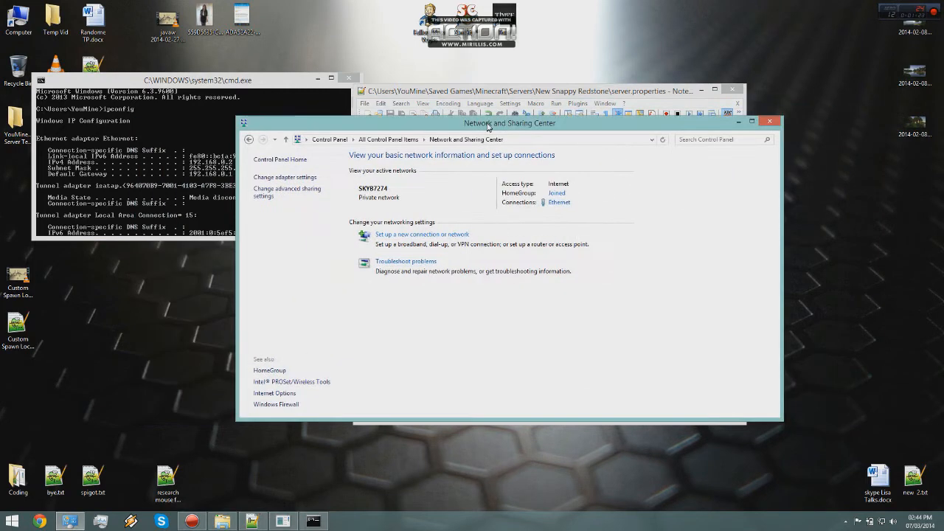
left_click(288, 178)
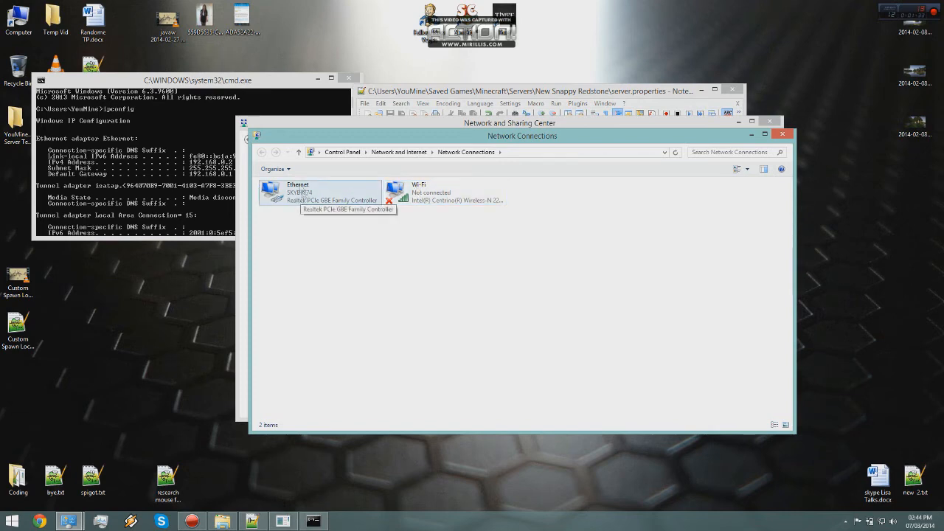
- Arrange the windows so the ipconfig output stays visible and open the Ethernet connection's properties
left_click_drag(326, 139, 407, 161)
left_click_drag(242, 85, 217, 20)
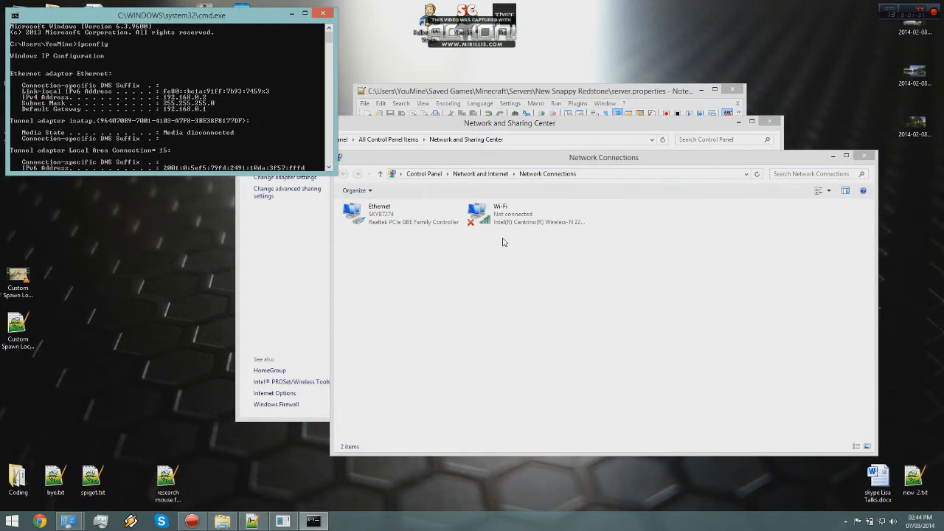
left_click_drag(479, 163, 480, 178)
left_click_drag(652, 293, 409, 217)
left_click(385, 230)
right_click(386, 231)
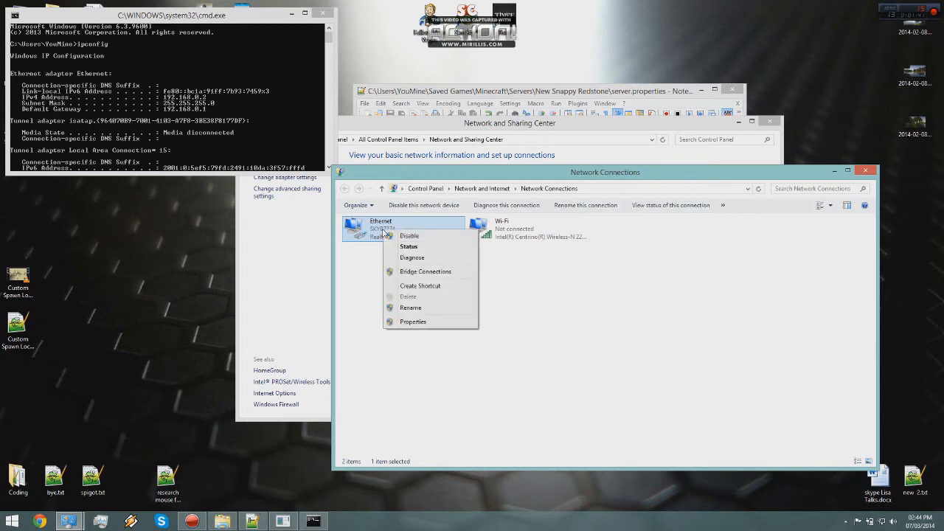
left_click(417, 323)
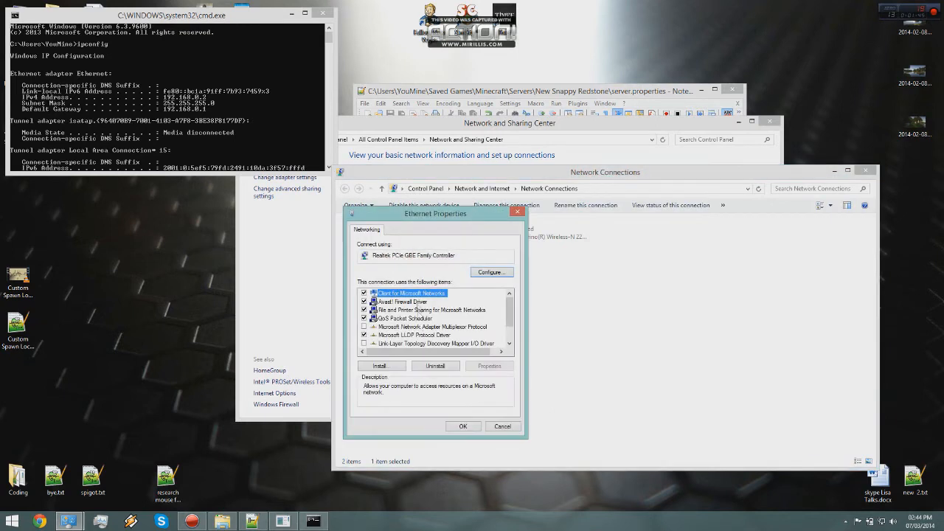
- Open the properties of Internet Protocol Version 4 (TCP/IPv4) and move the dialog clear of the ipconfig output
scroll(420, 336, "down", 2)
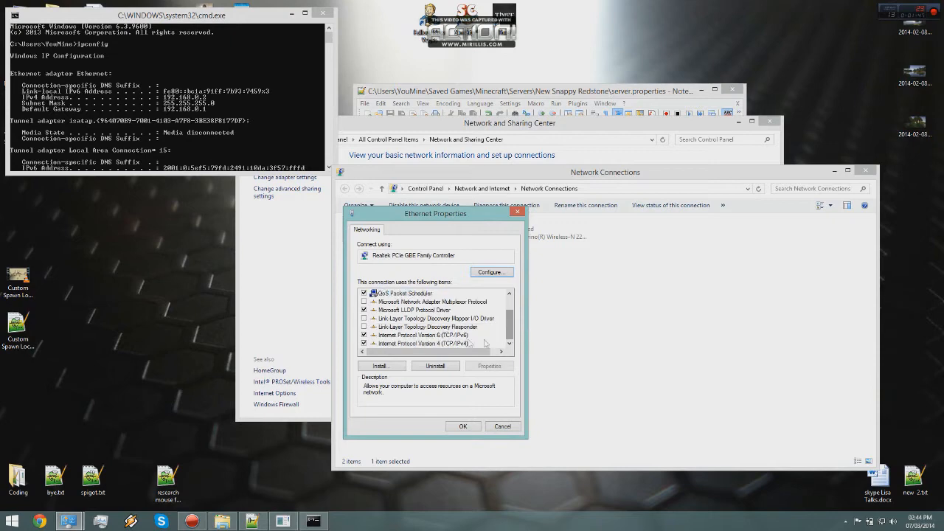
left_click(416, 344)
left_click(489, 366)
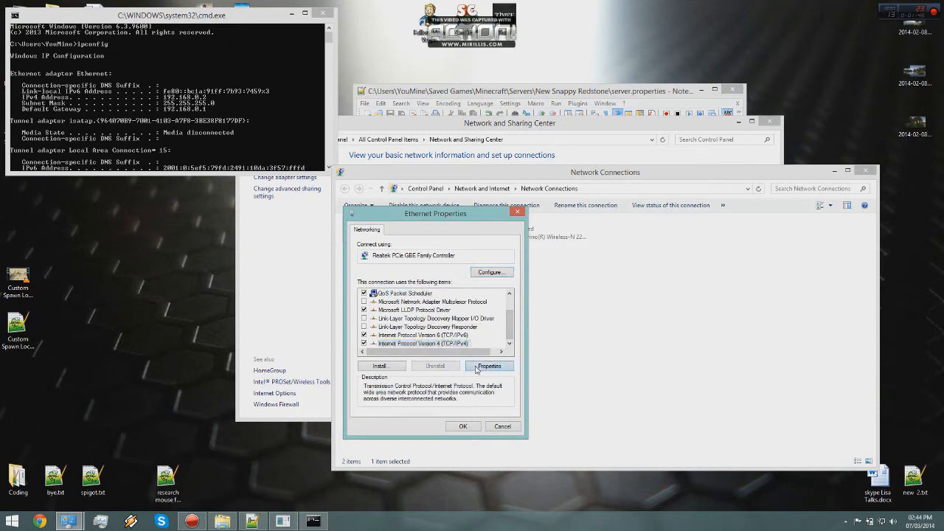
left_click_drag(465, 258, 464, 174)
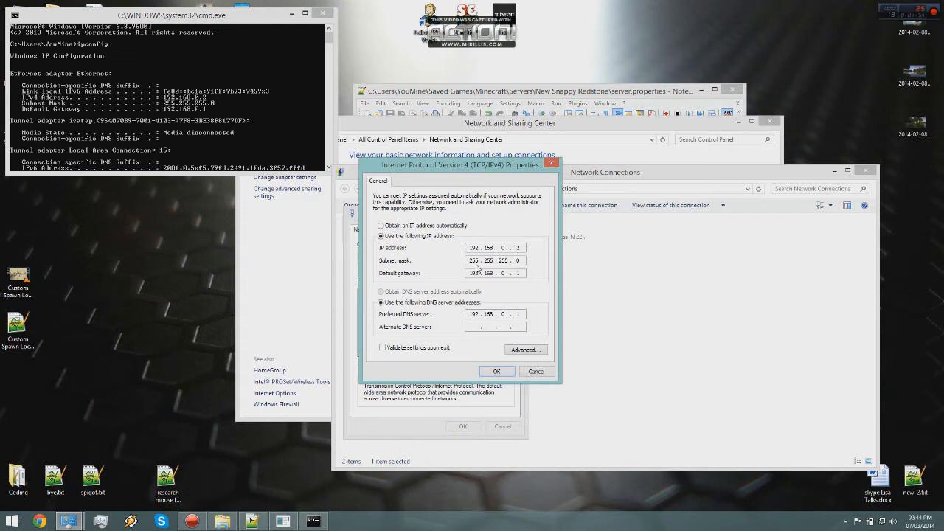
- Enlarge the Command Prompt and mark the IPv4 address, subnet mask and default gateway lines to compare with the IPv4 settings
left_click_drag(242, 172, 232, 352)
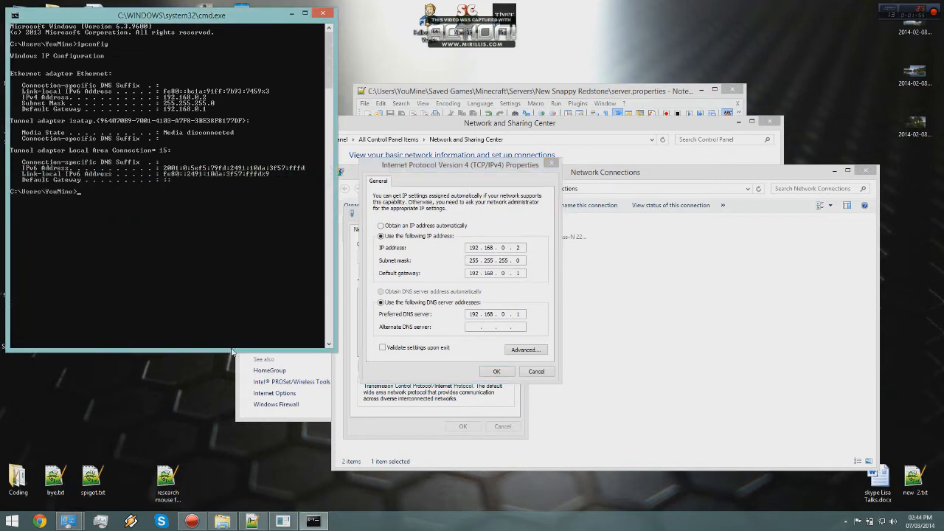
left_click_drag(209, 20, 229, 113)
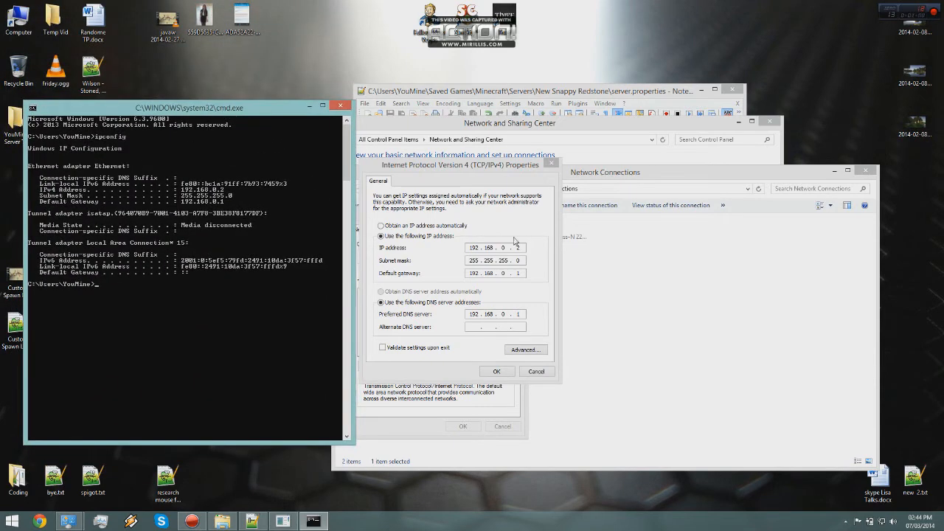
right_click(64, 192)
left_click(87, 197)
left_click_drag(40, 189, 229, 195)
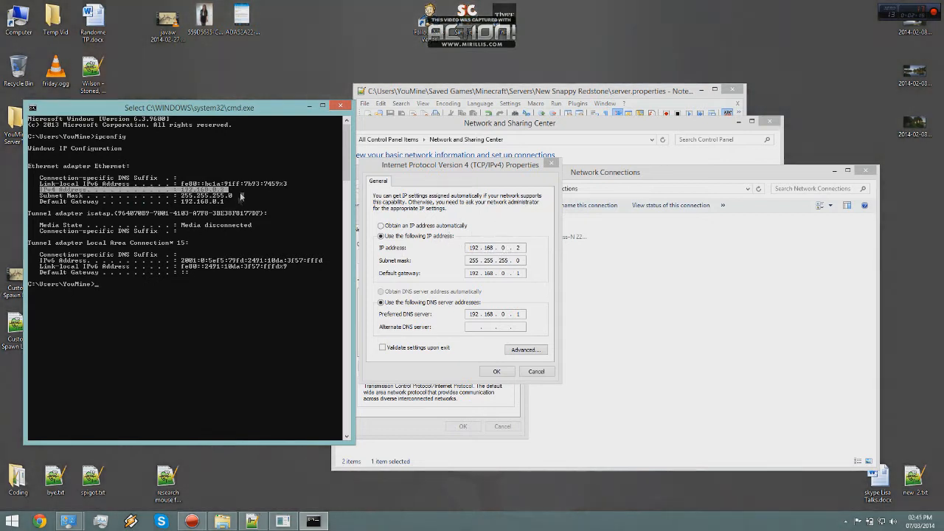
left_click_drag(244, 196, 37, 196)
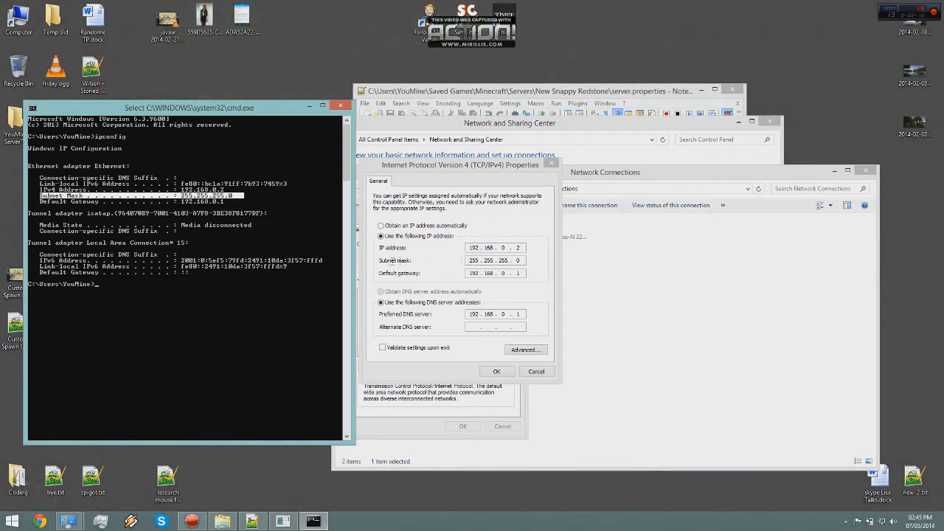
left_click_drag(242, 202, 39, 202)
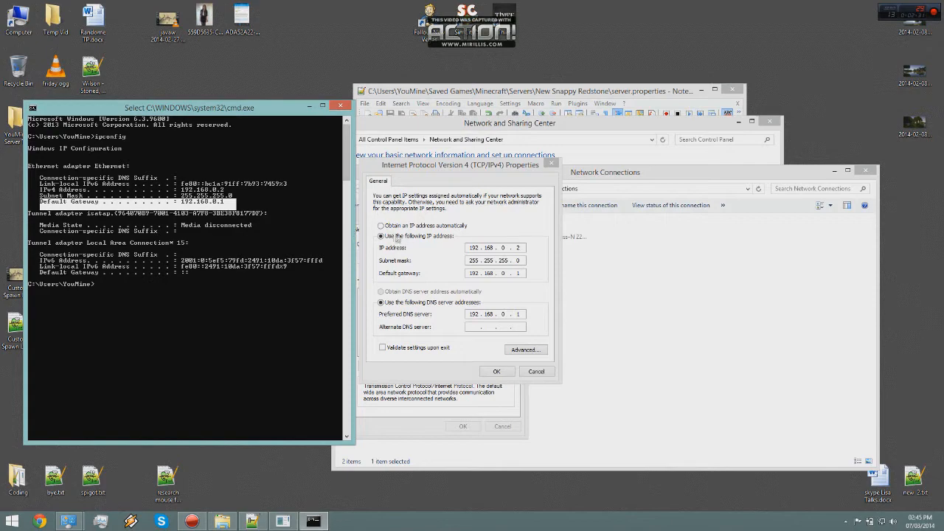
- Choose to use a manually specified IP address and go to the preferred DNS server entry
left_click(382, 239)
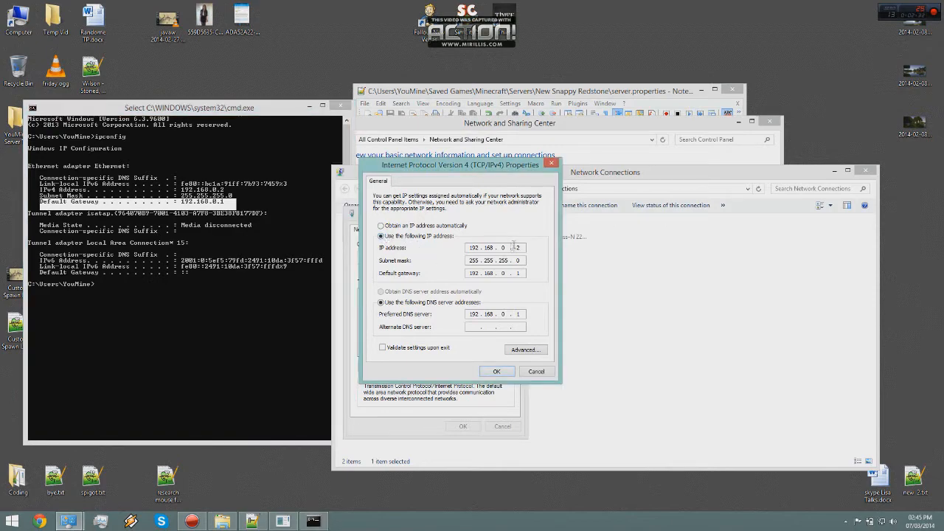
left_click_drag(169, 112, 157, 129)
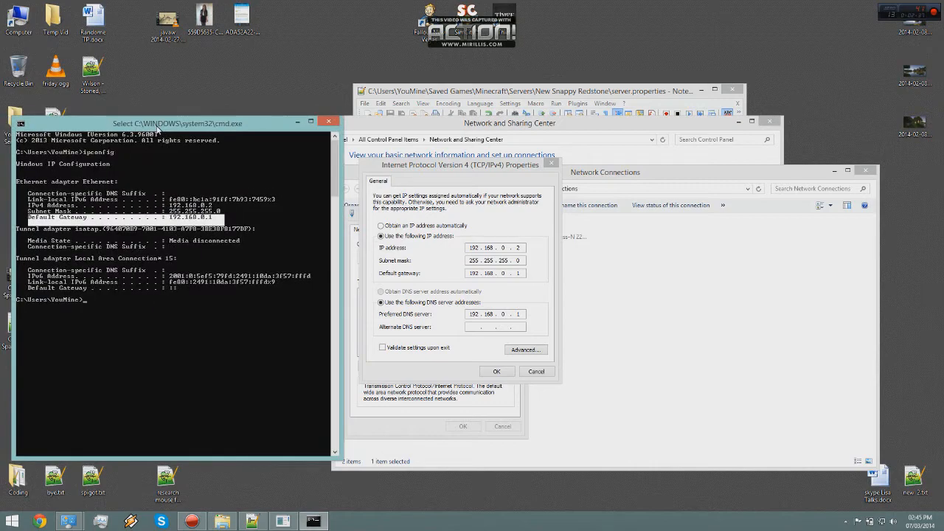
left_click(478, 314)
- Review the advanced TCP/IP settings, close them and enable validation of the IPv4 settings upon exit
left_click(528, 350)
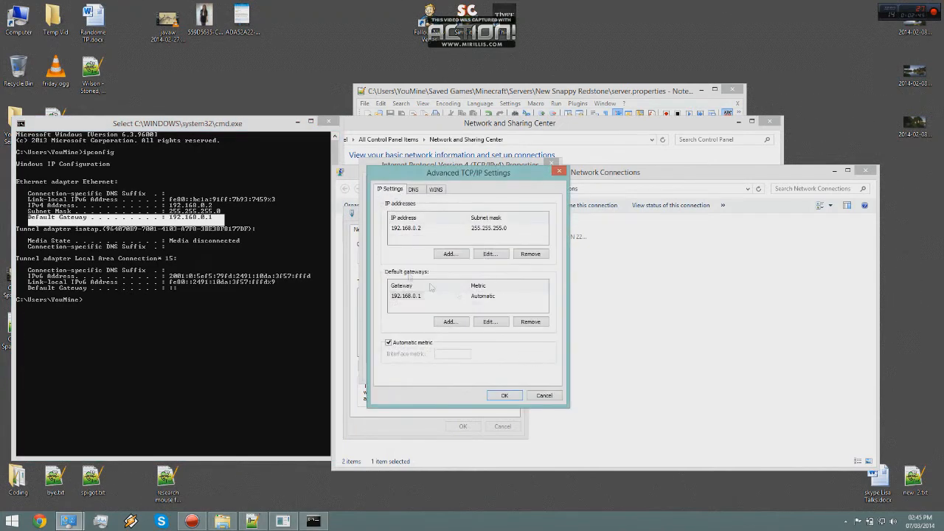
left_click(559, 171)
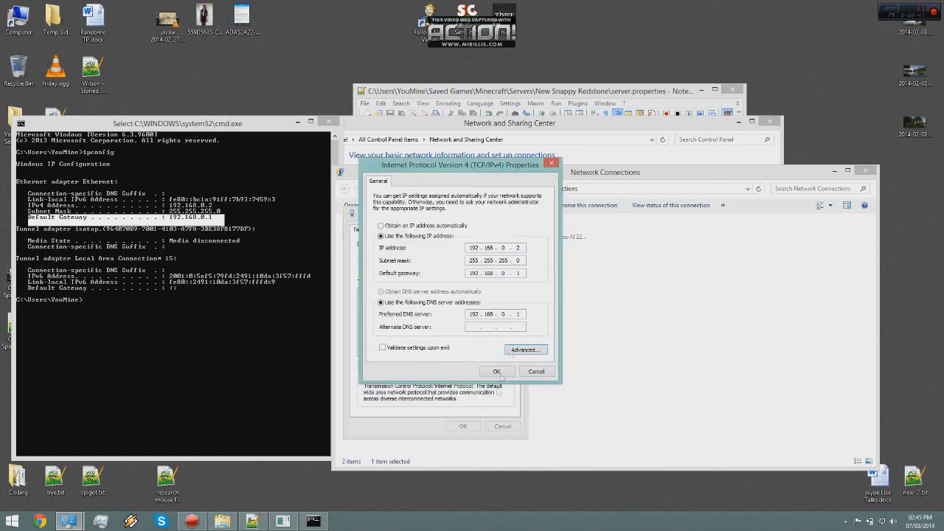
left_click(435, 349)
type("2")
- Mark the IPv4 address line in the ipconfig output once more and close the Command Prompt
left_click(221, 208)
left_click(178, 207)
left_click_drag(216, 207, 22, 209)
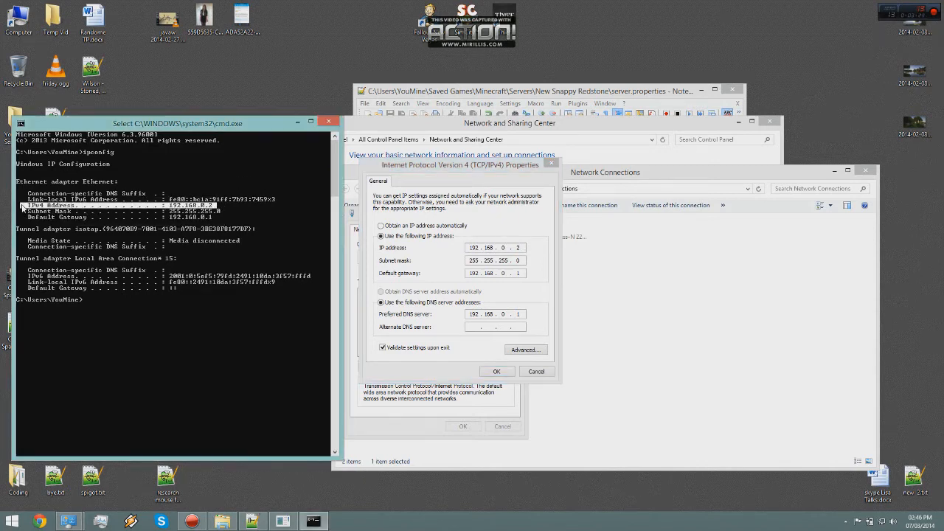
left_click(328, 121)
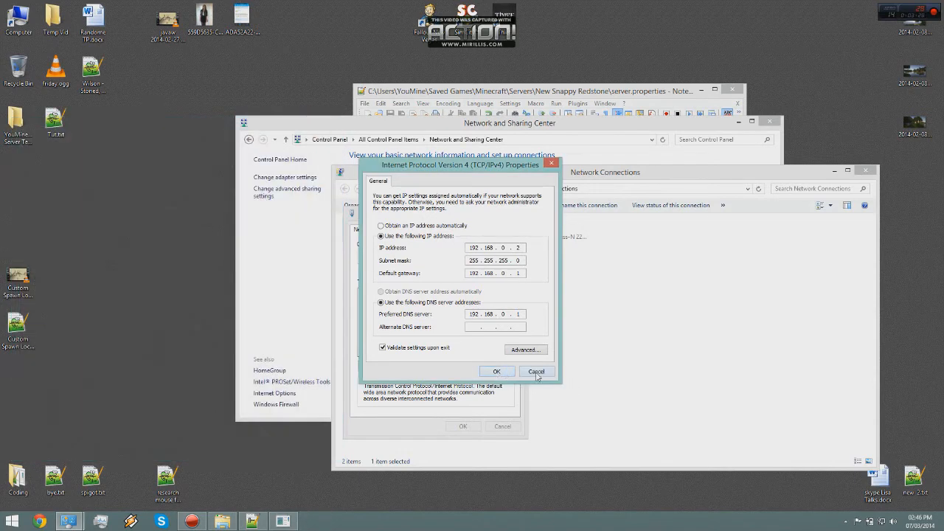
- Close the IPv4 properties without applying the changes and accept the Ethernet properties
left_click(536, 372)
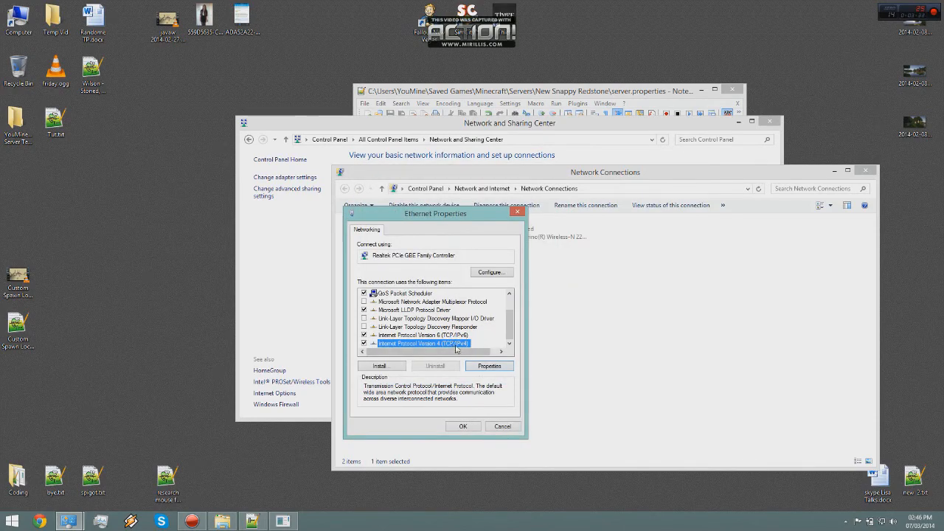
left_click(462, 428)
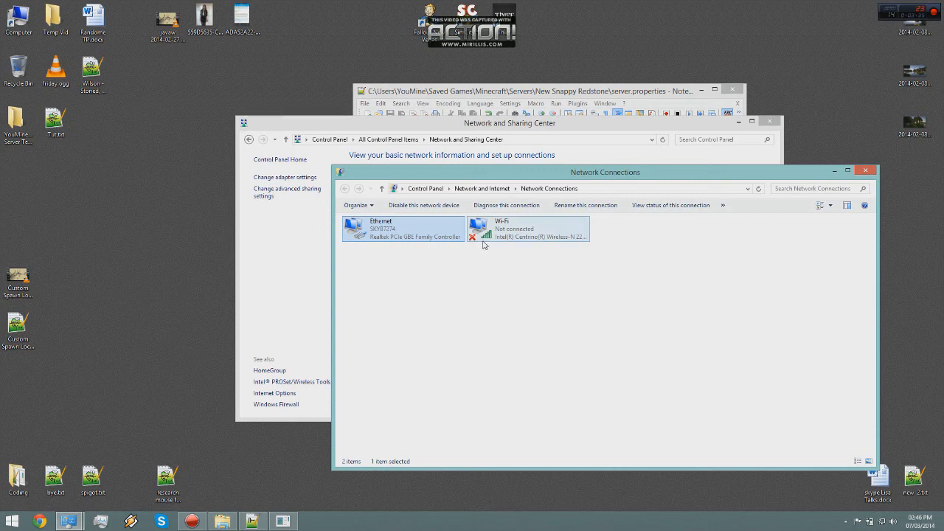
left_click(483, 270)
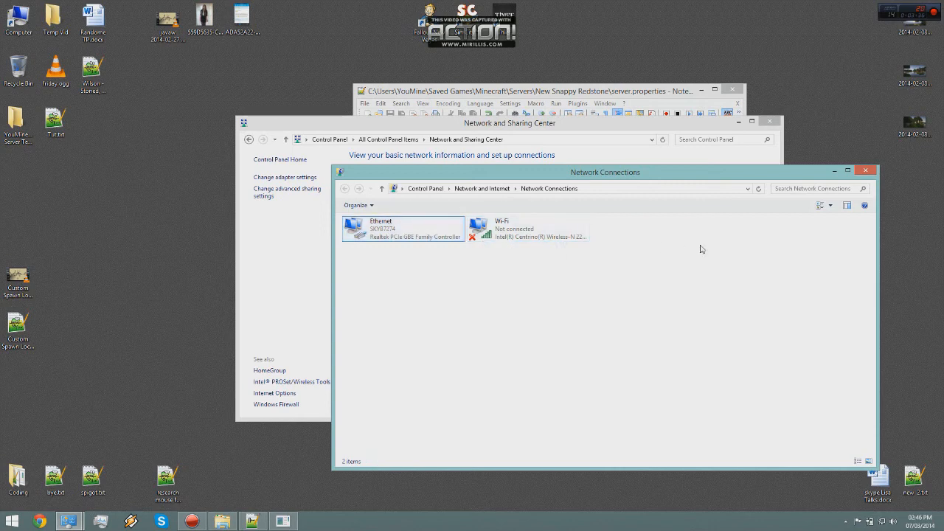
right_click(503, 229)
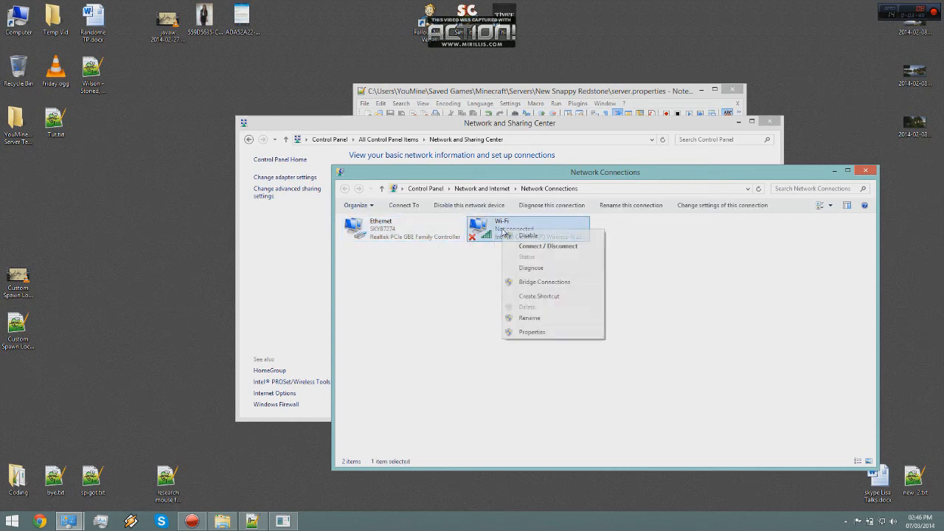
right_click(379, 226)
left_click(622, 371)
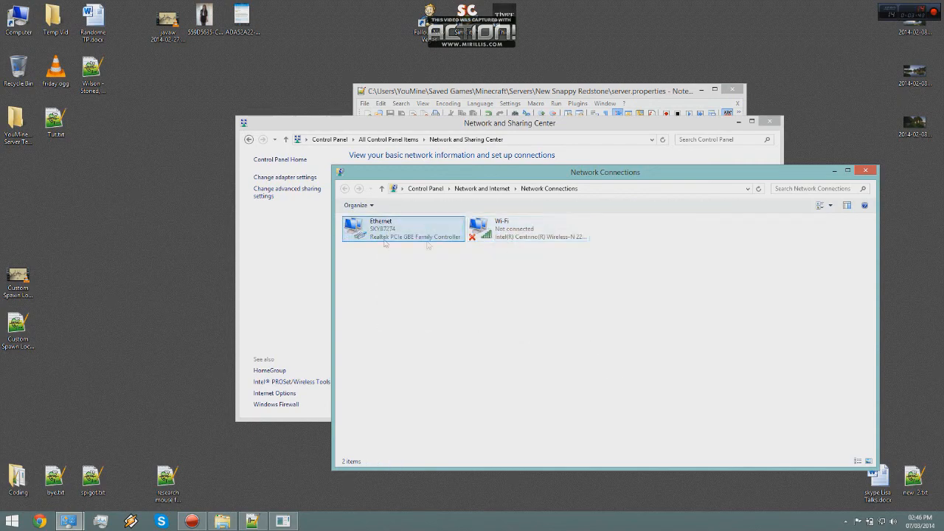
left_click_drag(511, 264, 426, 229)
left_click(463, 290)
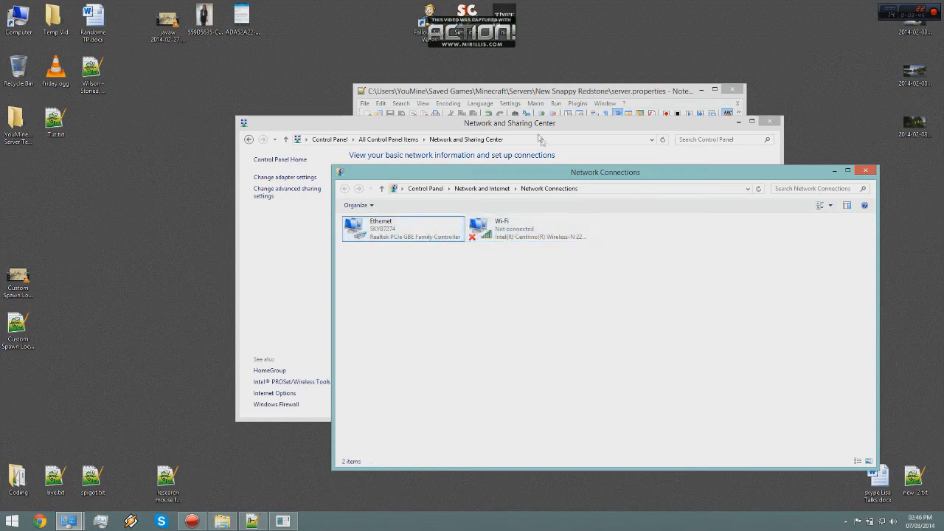
- Close the Network Connections and Network and Sharing Center windows to return to the server.properties file
left_click(874, 172)
left_click(768, 122)
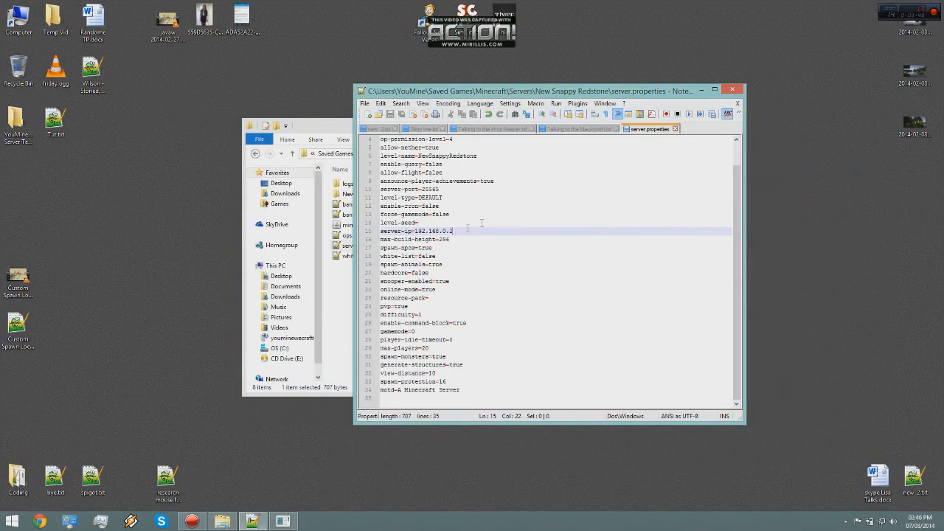
- Mark the server-ip line, its address and the server-port value in server.properties to review the connection settings
left_click_drag(454, 231, 379, 233)
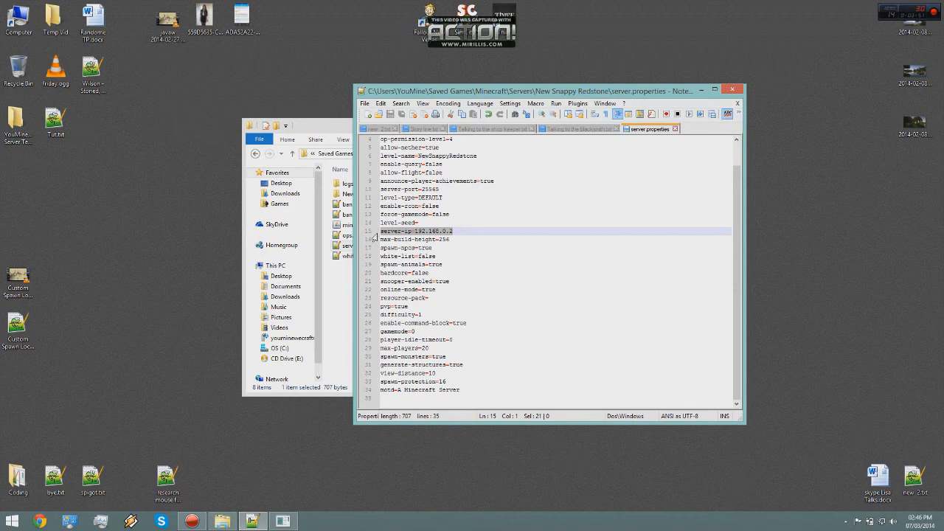
left_click(462, 233)
left_click_drag(462, 233, 414, 231)
left_click_drag(457, 231, 417, 231)
left_click_drag(441, 189, 423, 190)
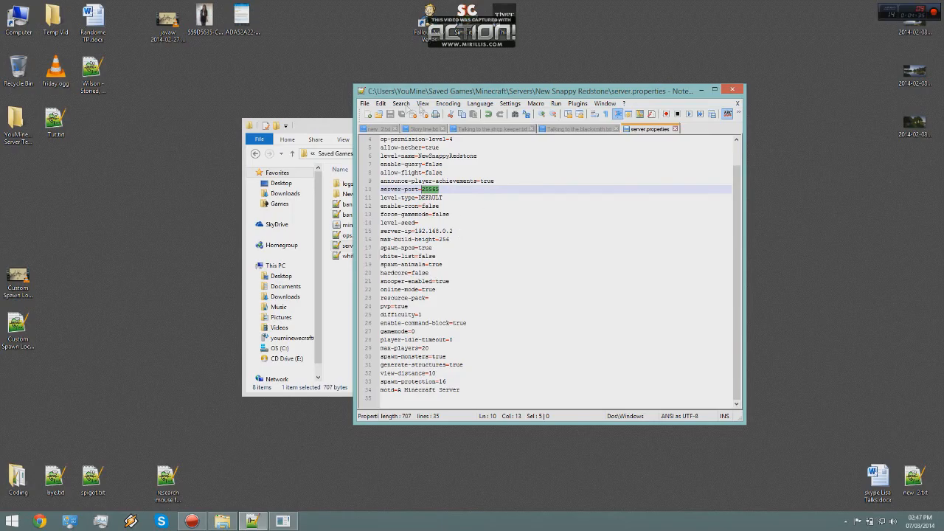
left_click(453, 231)
left_click_drag(453, 231, 414, 231)
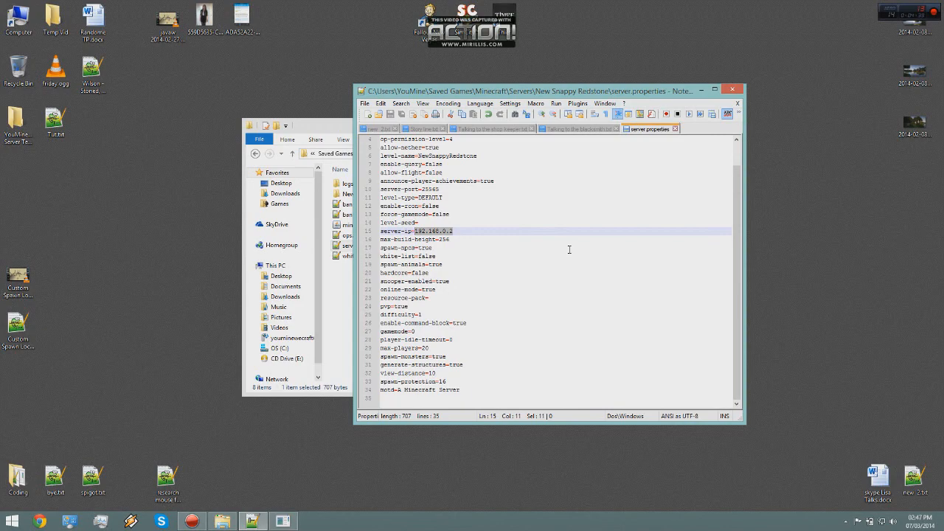
- Close Notepad++, decline its update download and close the New Snappy Redstone folder
left_click(732, 89)
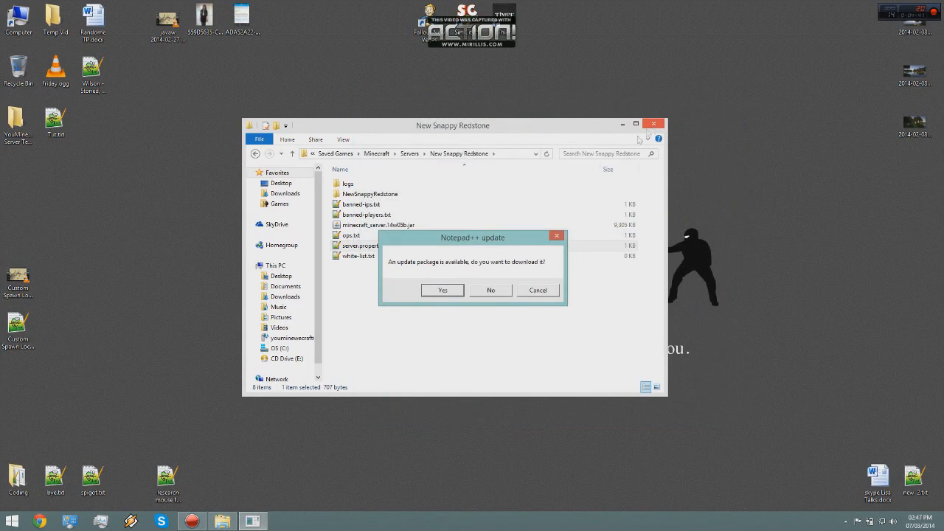
left_click(542, 291)
left_click(651, 127)
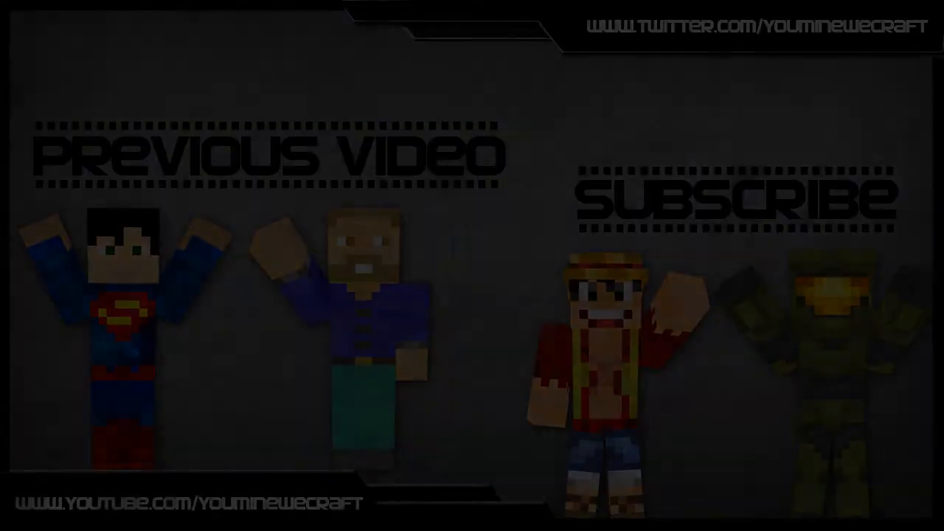